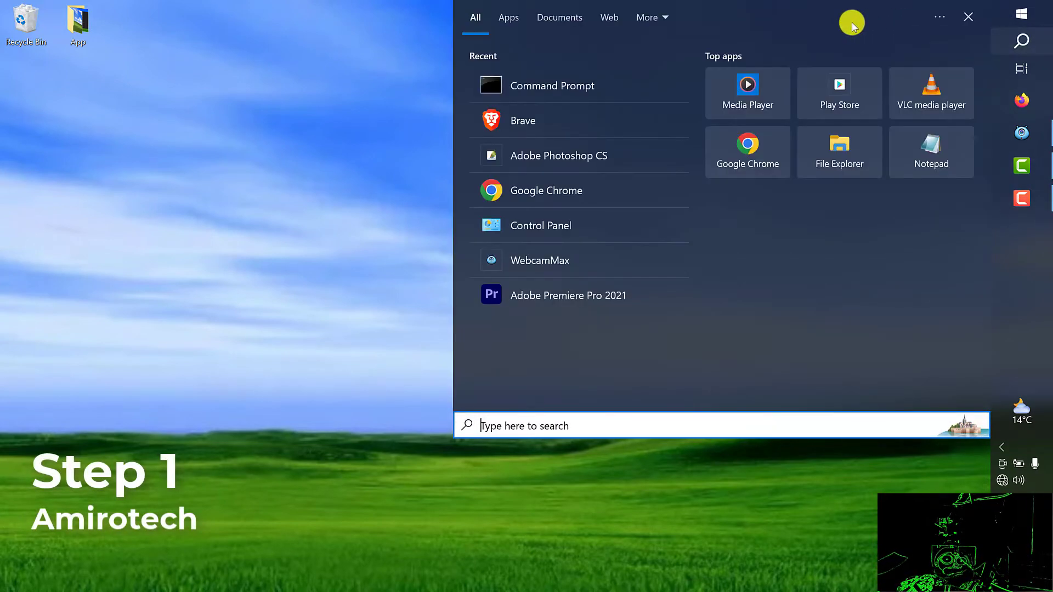
Launch Command Prompt from the Run dialog, centre its window, and enter regedit.
text(run)
click(501, 157)
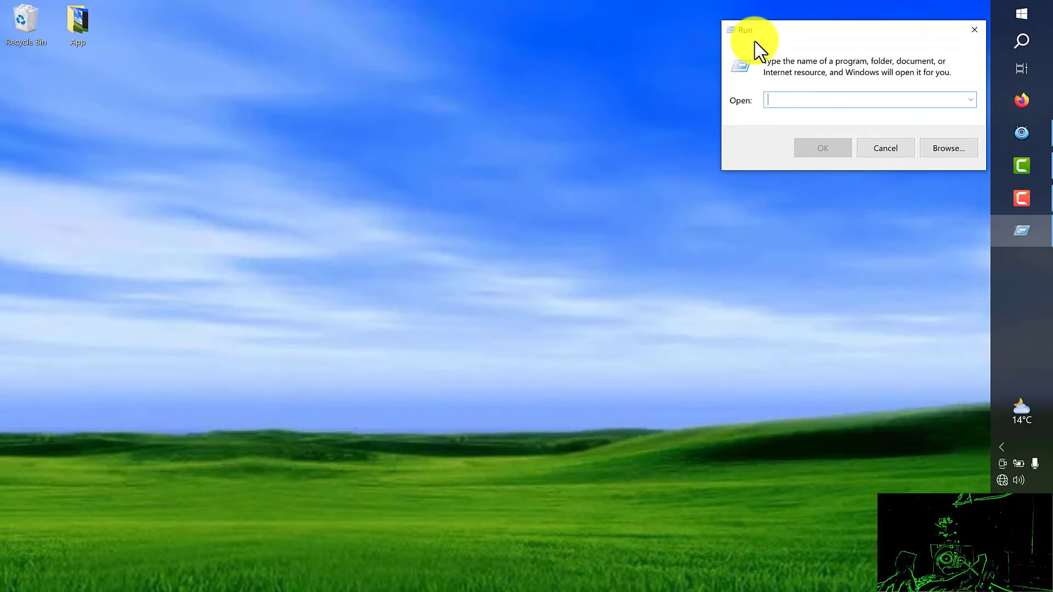
text(cmd)
key(Return)
drag(308, 31, 458, 112)
text(regedit)
Start Registry Editor past UAC and open HKEY_CURRENT_USER\Control Panel\Desktop.
key(Return)
key(alt+y)
drag(277, 77, 309, 68)
click(128, 135)
click(121, 136)
click(132, 183)
click(167, 256)
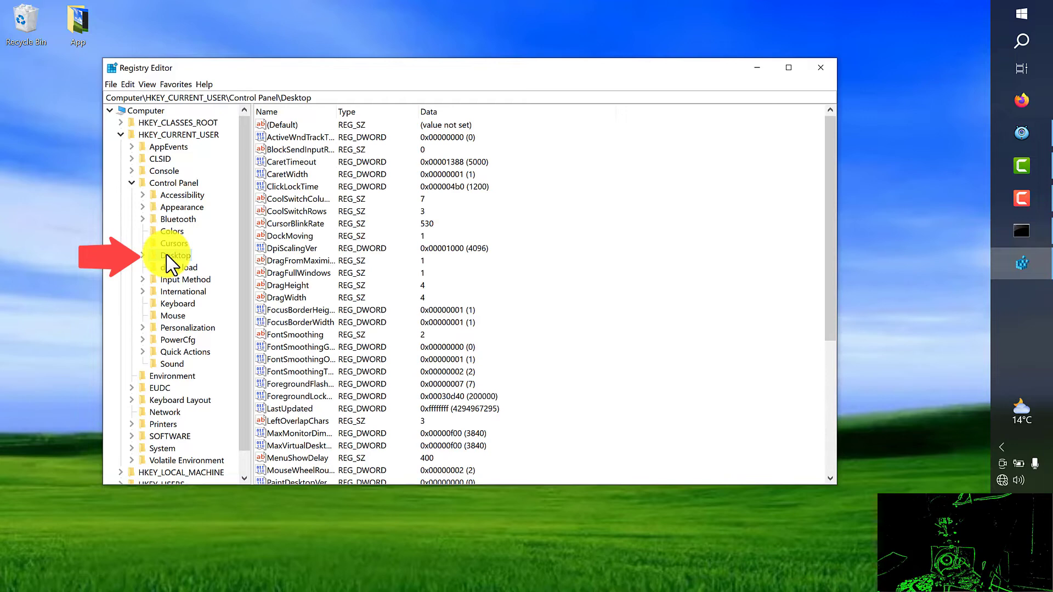
Scroll the Desktop values list and select MenuShowDelay.
scroll(304, 269, down, 4)
scroll(303, 268, down, 1)
click(300, 261)
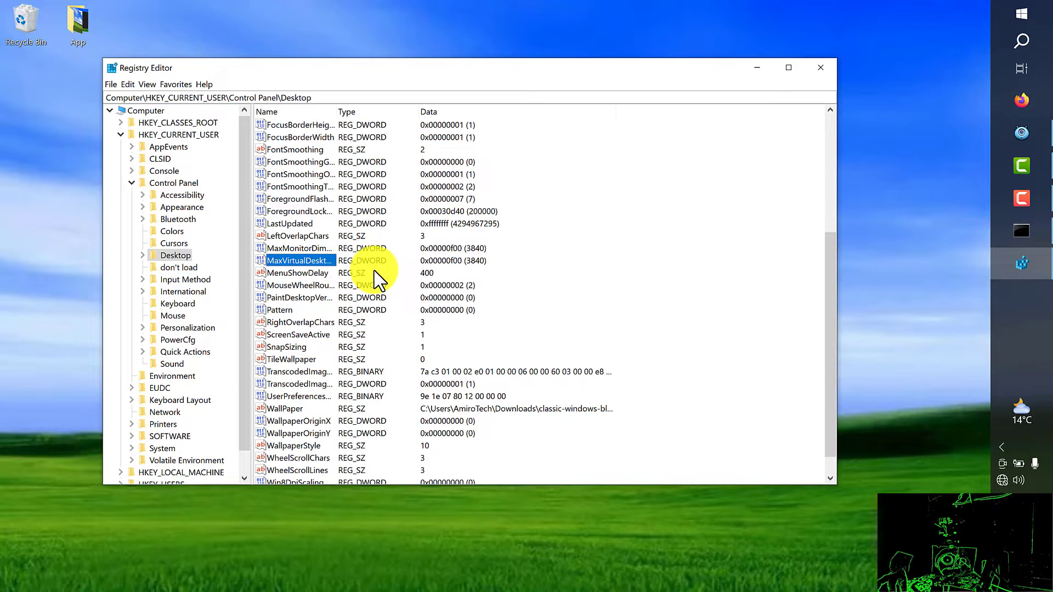
key(Down)
key(Down)
key(Up)
key(Up)
key(Up)
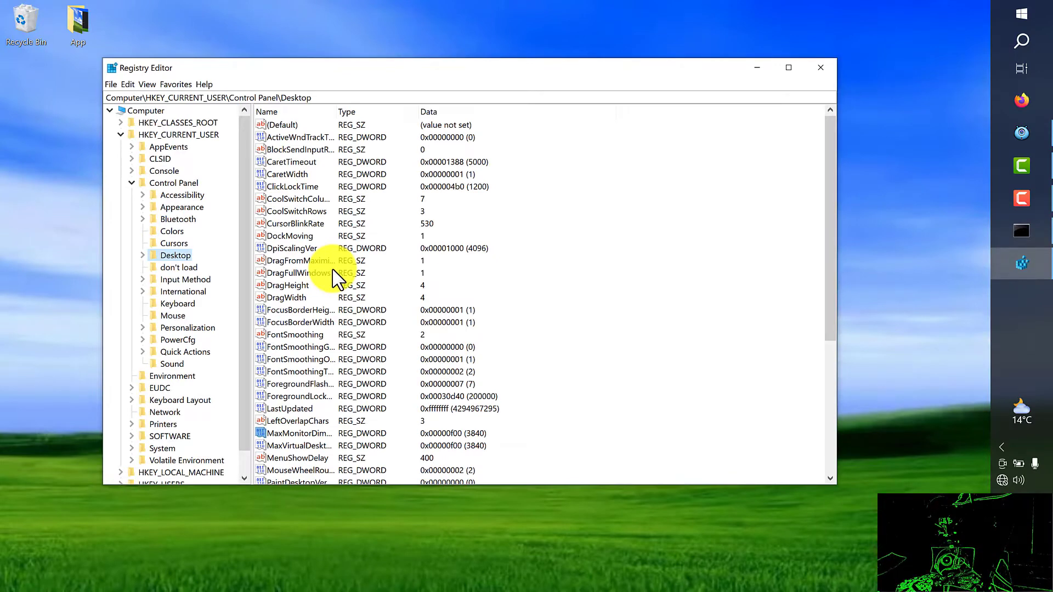
scroll(336, 278, down, 5)
click(290, 274)
click(291, 274)
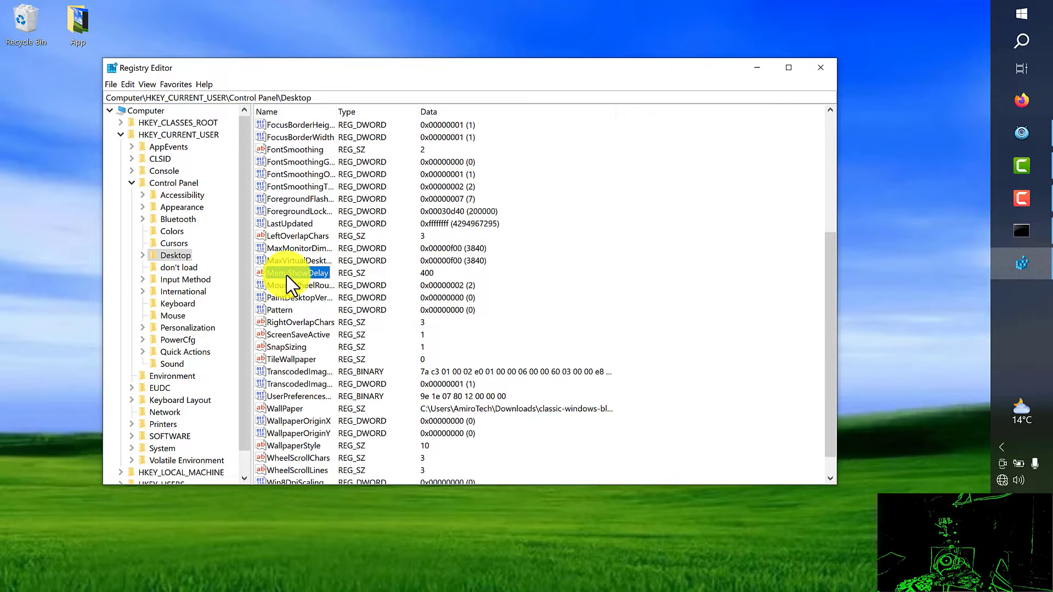
Change MenuShowDelay from 400 to 0, then collapse the HKEY_CURRENT_USER branch.
double_click(286, 276)
text(00)
drag(181, 192, 118, 189)
click(328, 213)
click(435, 274)
click(119, 135)
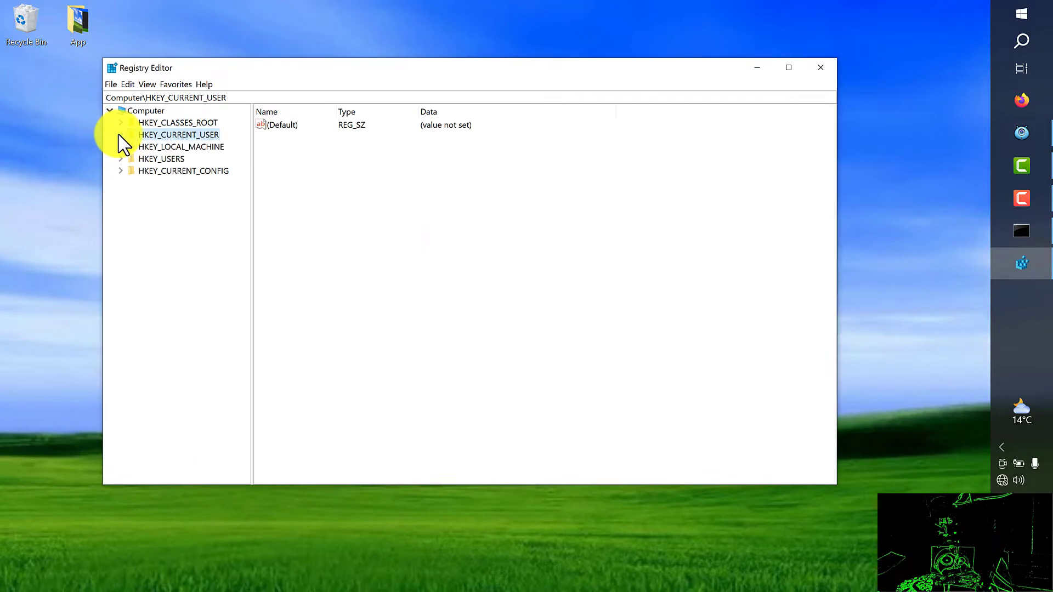
Return to the Computer node, close Registry Editor, and enter msconfig at the prompt.
click(155, 112)
click(817, 70)
text(msconfig)
Run msconfig and open Task Manager's startup list from the Startup tab.
key(Return)
drag(485, 179, 384, 122)
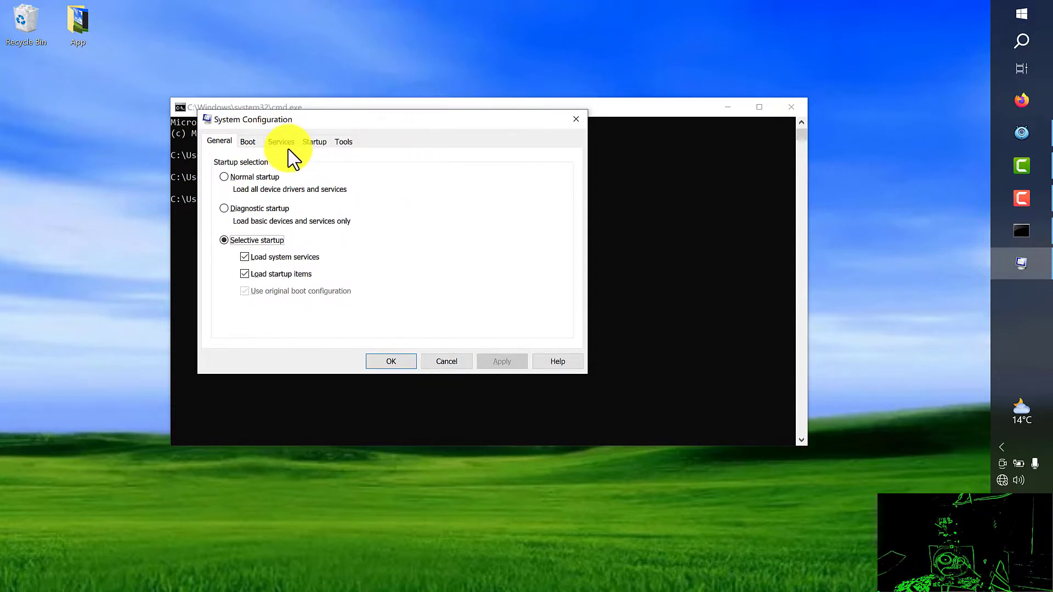
click(321, 145)
click(383, 186)
Disable iTunesHelper in Task Manager's Startup list.
scroll(285, 208, down, 2)
scroll(286, 208, up, 1)
scroll(286, 208, up, 1)
scroll(287, 207, down, 5)
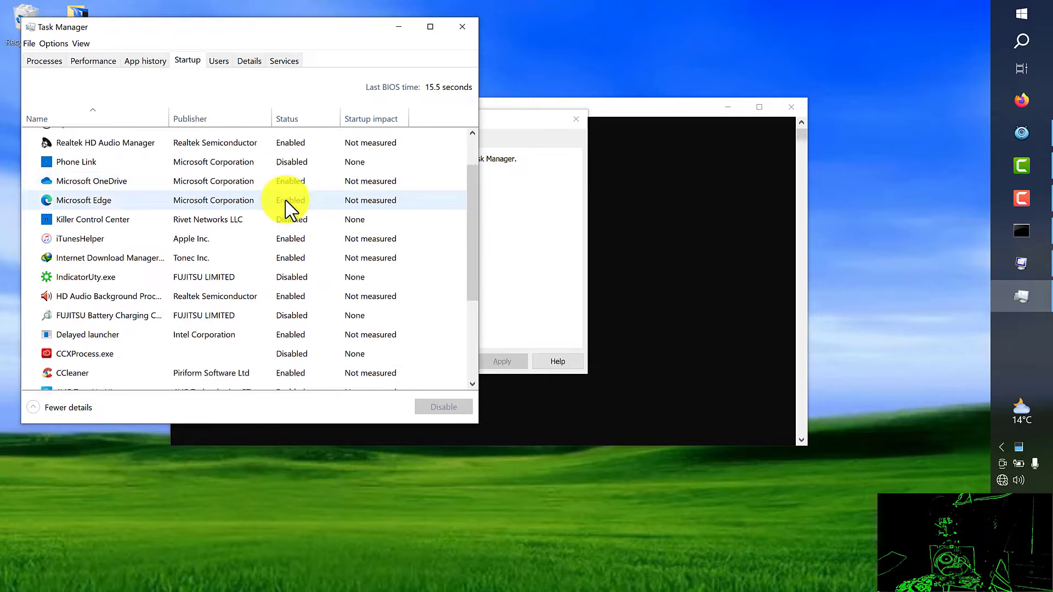
scroll(107, 339, down, 3)
scroll(115, 345, up, 4)
scroll(116, 347, up, 3)
scroll(114, 337, up, 1)
right_click(99, 272)
click(167, 284)
Disable Internet Download Manager at startup.
scroll(174, 280, down, 1)
click(212, 262)
right_click(212, 262)
click(249, 269)
Disable CCleaner in the Startup list, then scroll back to the top.
scroll(195, 278, down, 1)
click(160, 318)
right_click(160, 319)
click(133, 340)
right_click(130, 331)
key(Escape)
scroll(156, 357, down, 2)
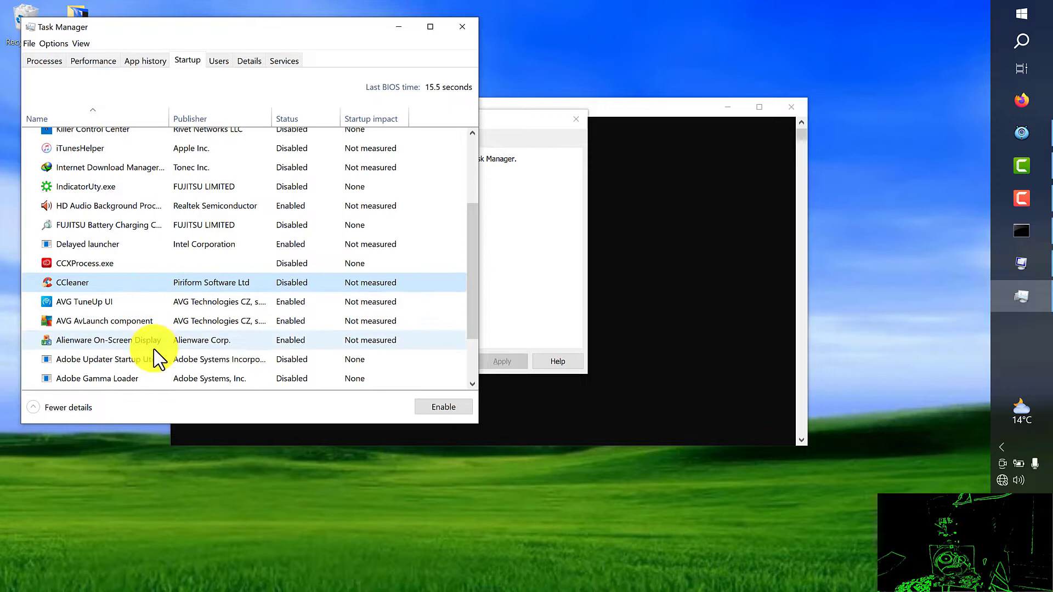
scroll(154, 351, up, 2)
scroll(156, 359, up, 2)
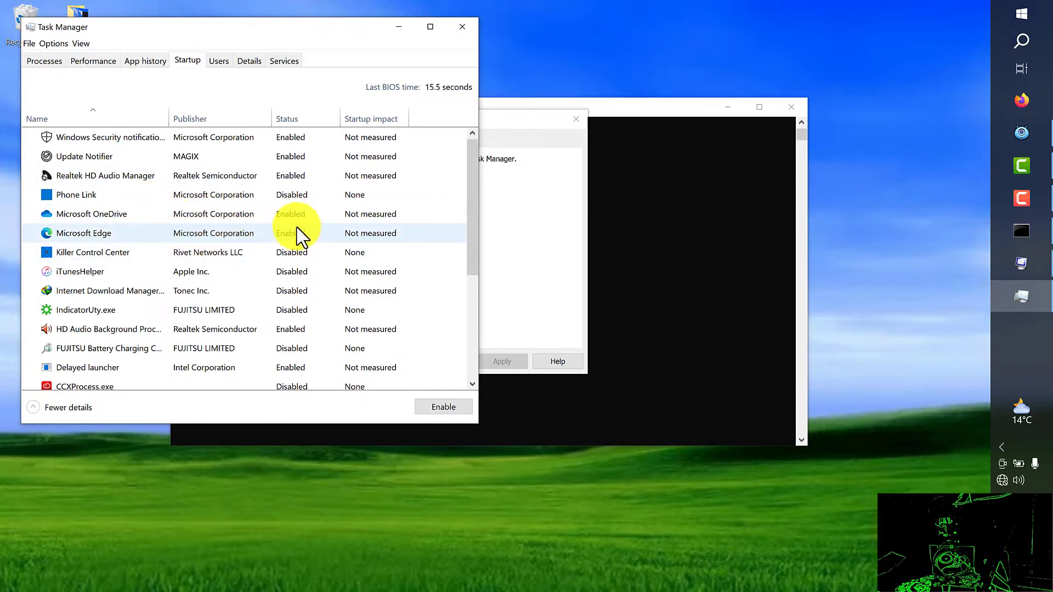
Close Task Manager, then close System Configuration, accepting its settings.
click(462, 27)
click(399, 359)
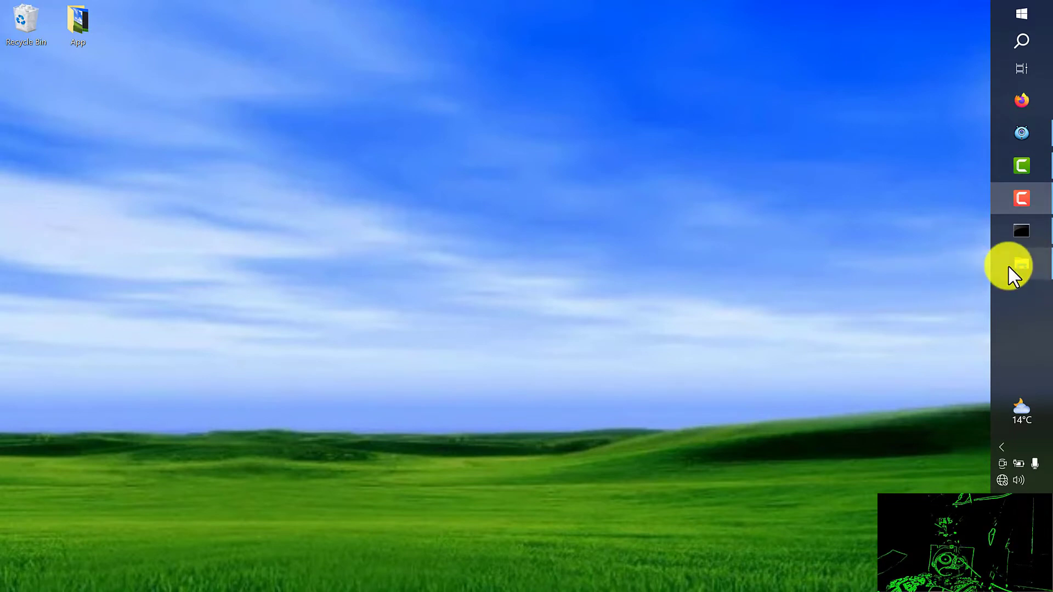
Open This PC's Properties page and go to Advanced system settings.
click(1009, 266)
right_click(506, 331)
click(547, 482)
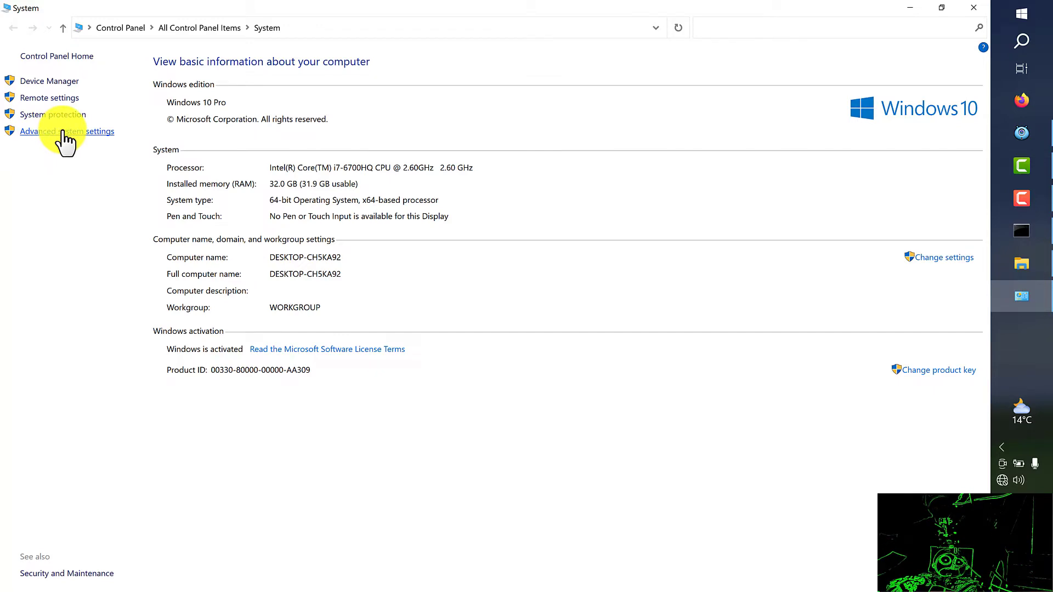
click(64, 132)
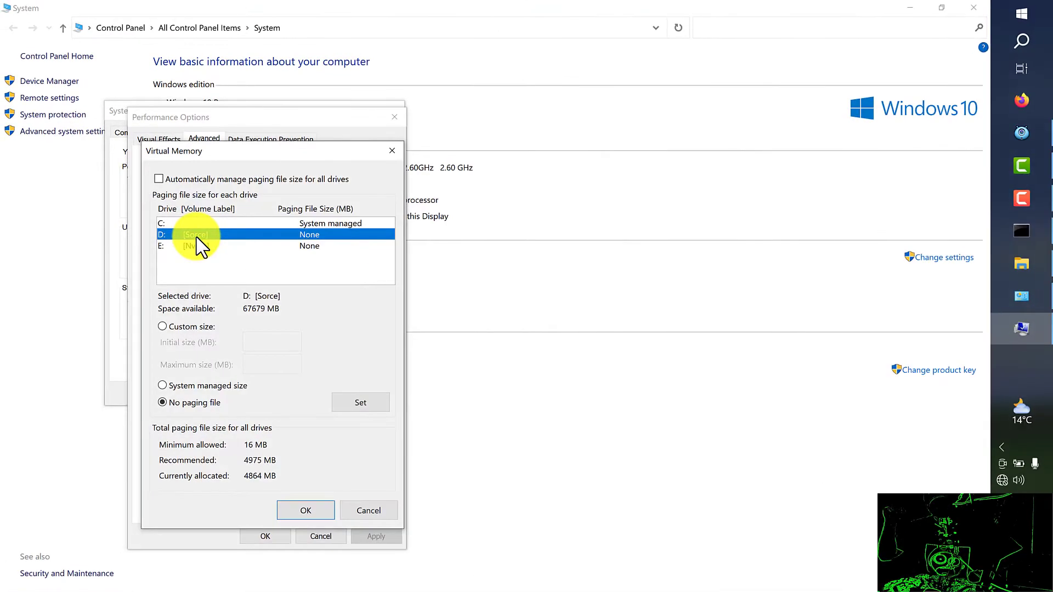
Switch drive D to Custom size, enter 8000 MB initial and 16000 MB maximum, and apply.
click(177, 326)
click(285, 345)
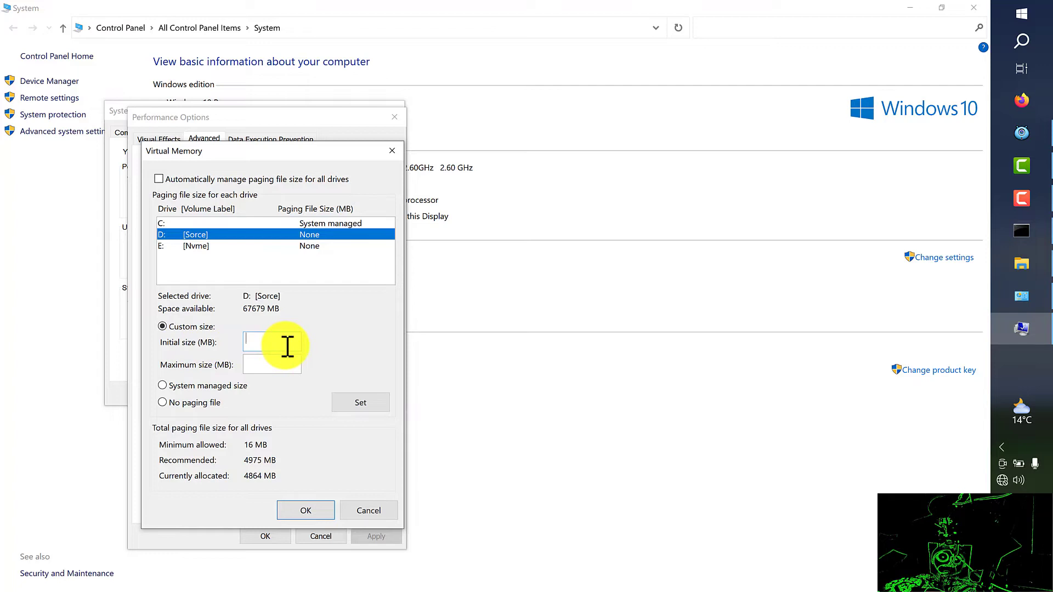
text(8000)
click(271, 362)
text(16000)
click(360, 403)
Confirm the 12864 MB paging file settings and acknowledge the restart-required notice.
click(306, 513)
drag(458, 273, 273, 368)
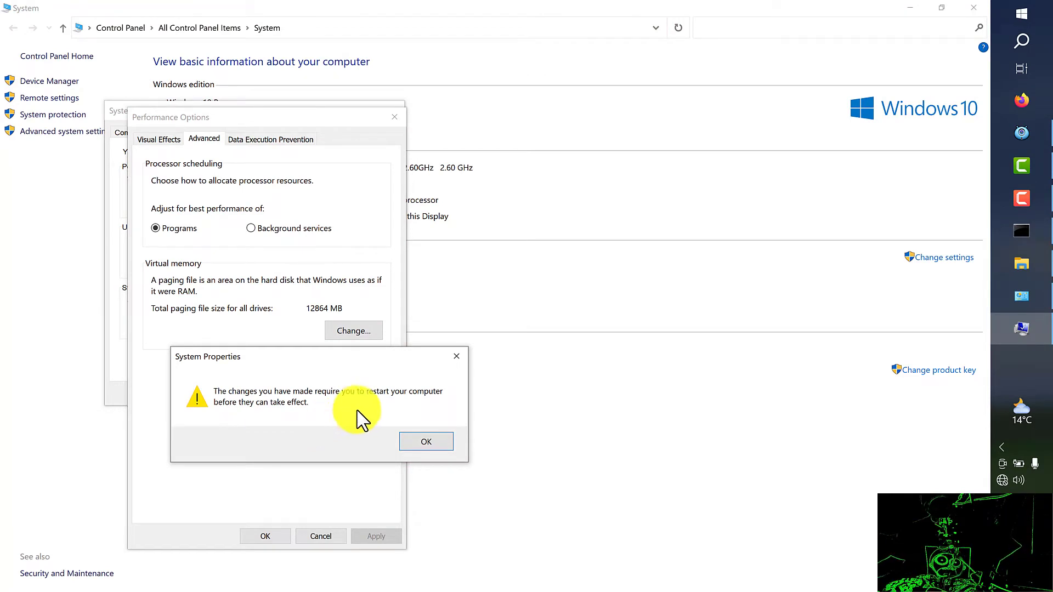
click(416, 448)
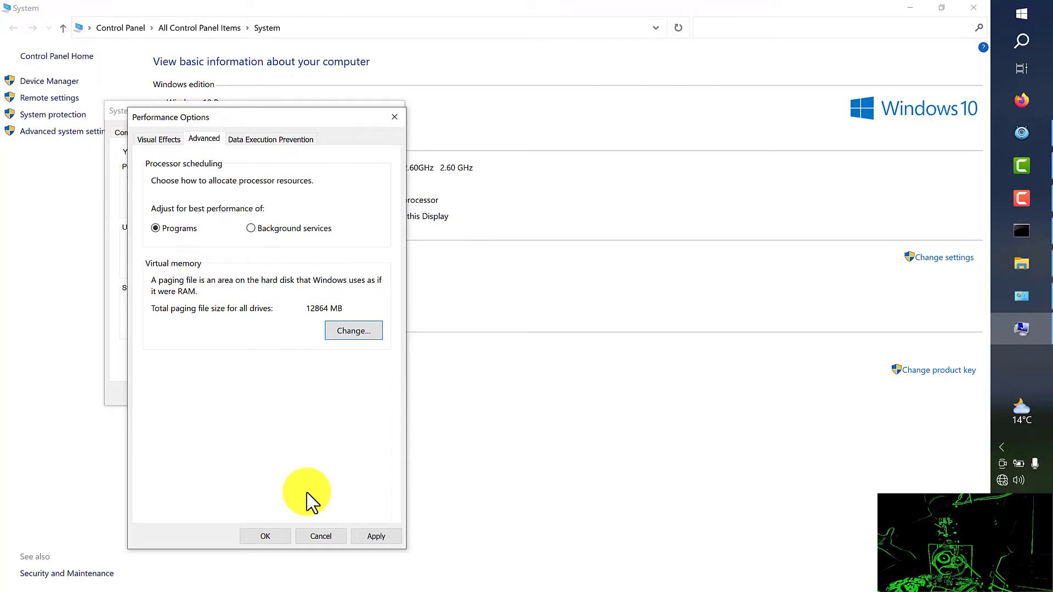
Close the system windows and reopen Performance Options via This PC Properties and Advanced system settings.
click(401, 114)
click(394, 113)
click(972, 8)
right_click(530, 346)
click(580, 500)
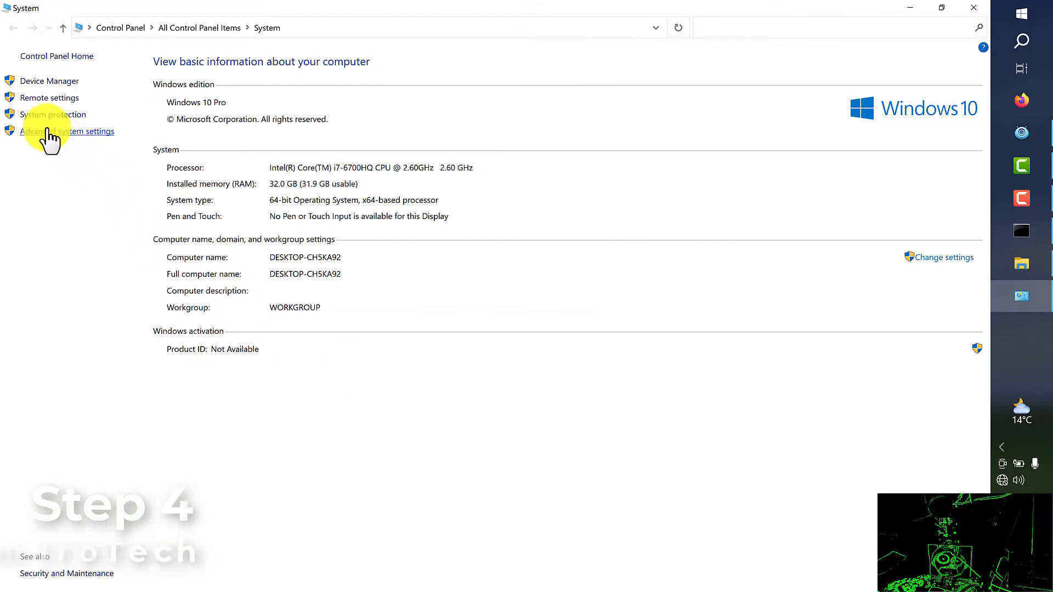
click(49, 133)
click(367, 221)
Apply custom visual effects without animations, shadows and thumbnails, then revert to Let Windows choose what's best.
click(169, 285)
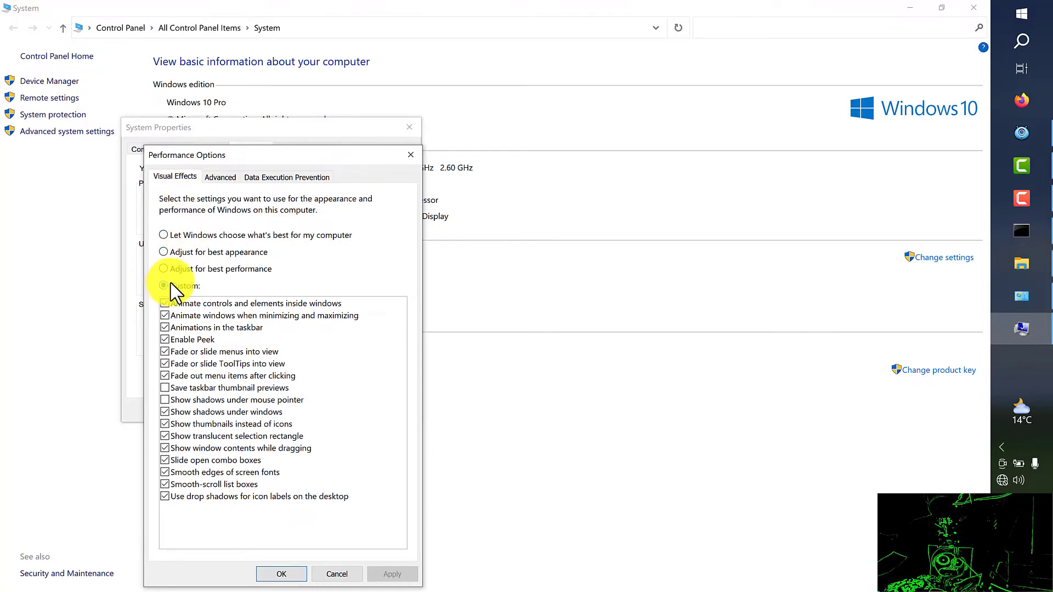
click(168, 304)
click(168, 316)
click(168, 328)
click(165, 412)
click(165, 424)
click(404, 577)
click(164, 235)
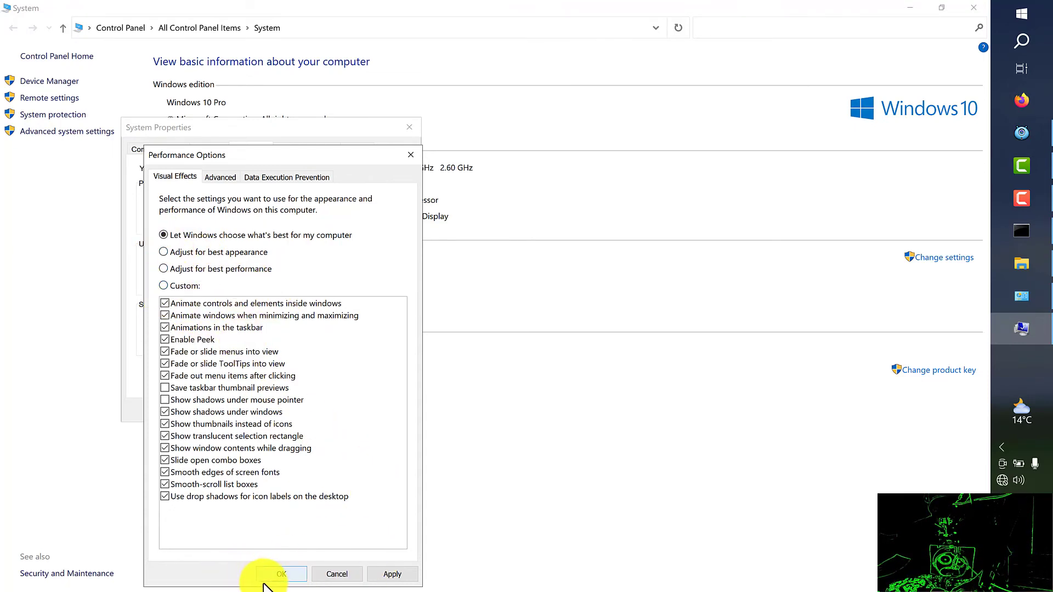
click(296, 575)
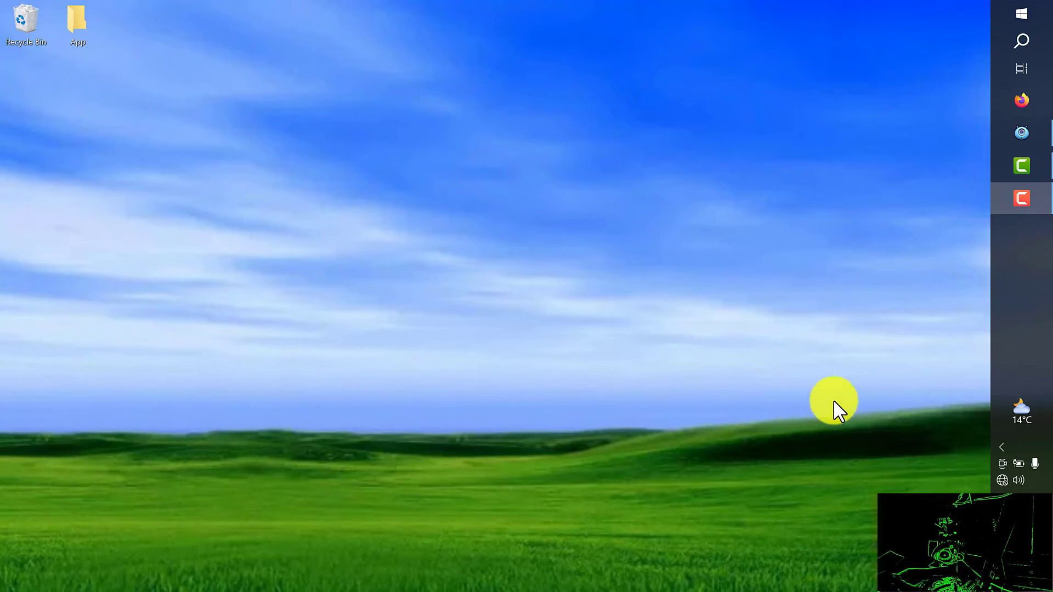
Launch Command Prompt as administrator from a 'cmd' search and centre its window.
click(1025, 47)
text(cmd)
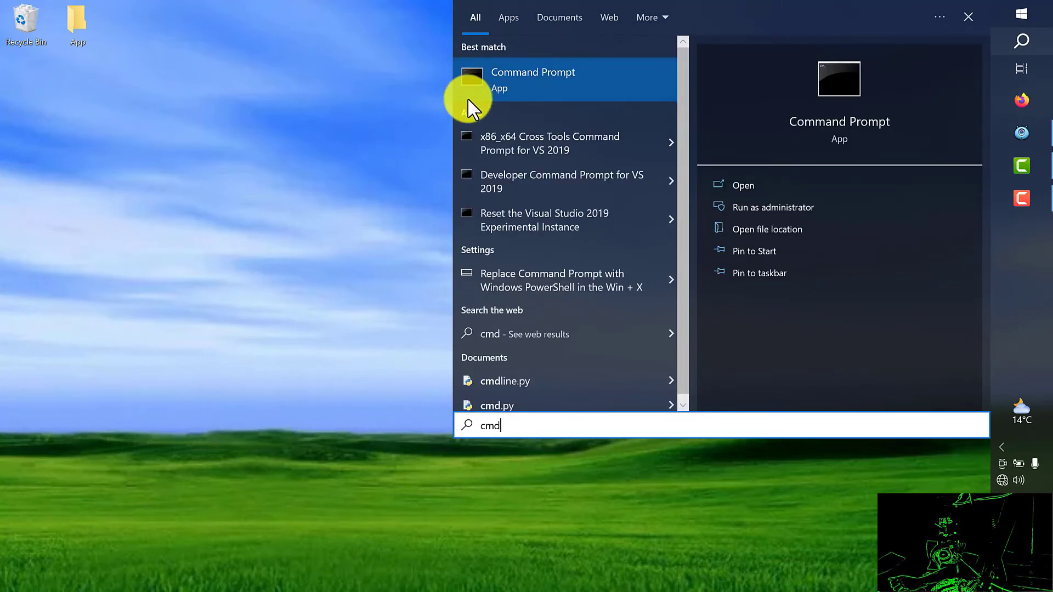
right_click(472, 86)
click(501, 97)
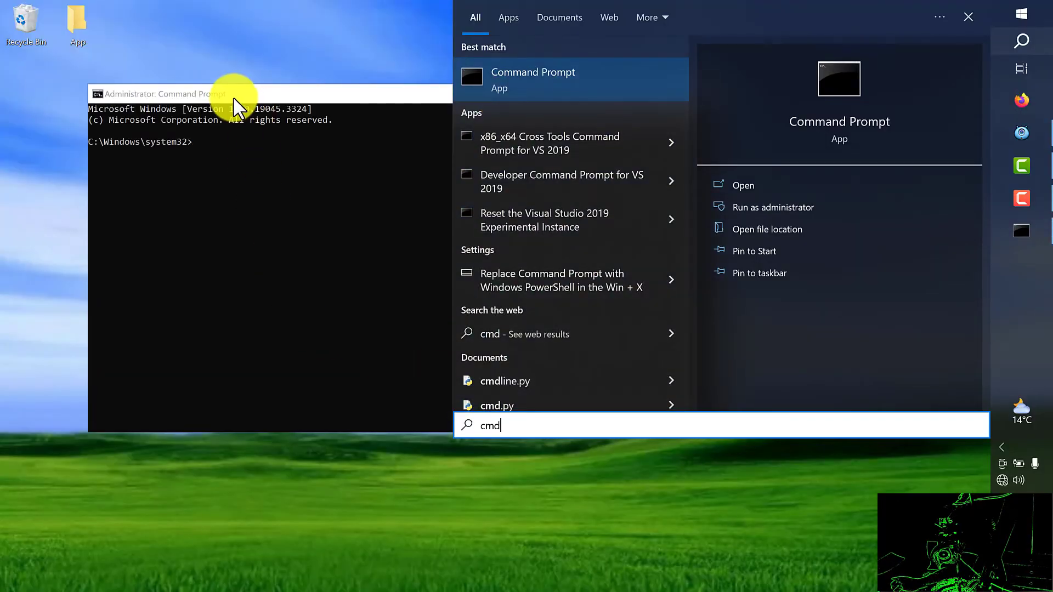
drag(234, 99, 331, 112)
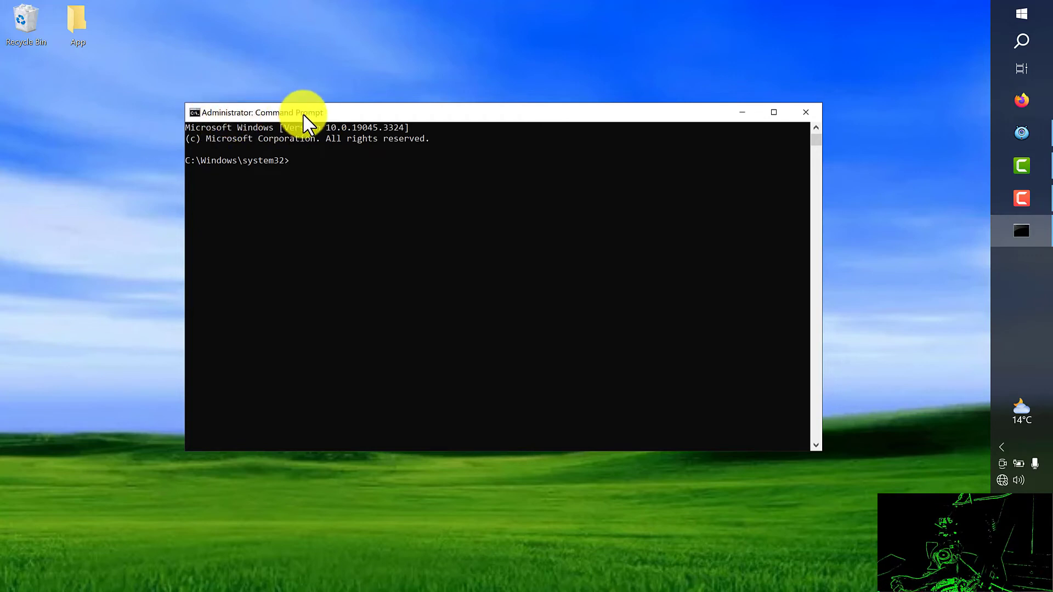
Run sfc to display System File Checker's usage and options, including /SCANNOW.
text(sfc)
key(Return)
scroll(283, 237, up, 2)
scroll(283, 237, down, 4)
scroll(283, 237, up, 3)
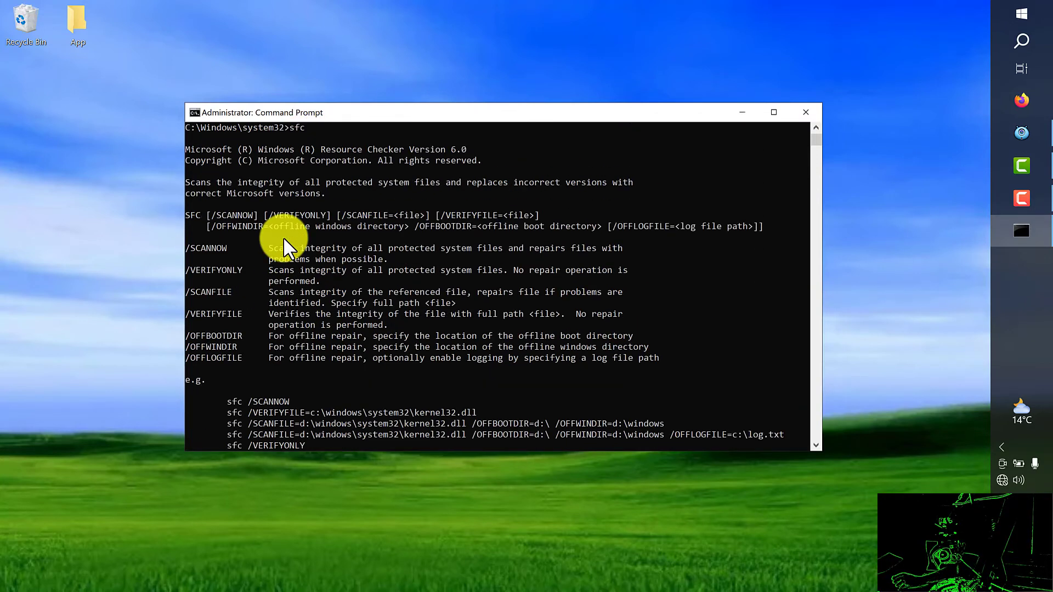